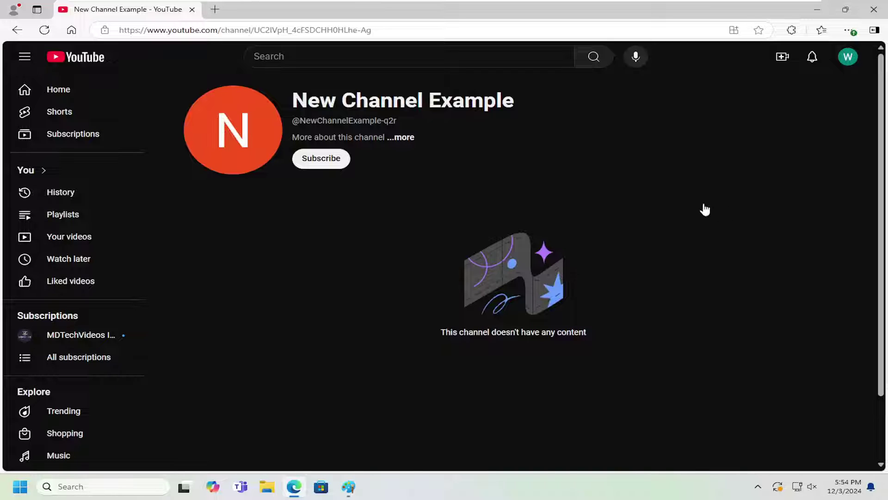
Open YouTube's account Settings page from the profile avatar menu
click(848, 59)
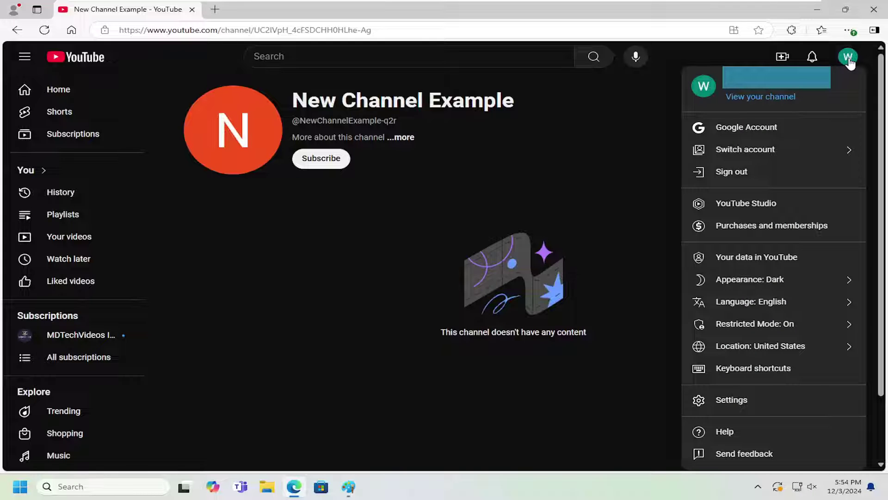
click(727, 403)
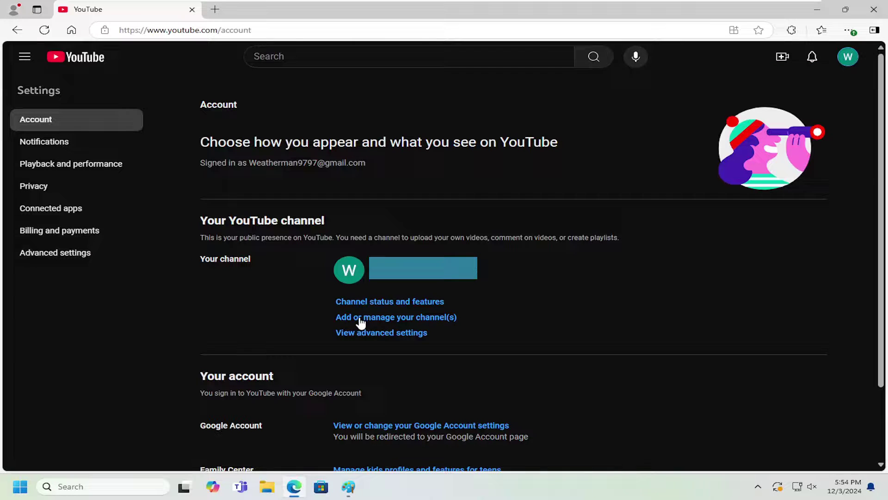
click(427, 317)
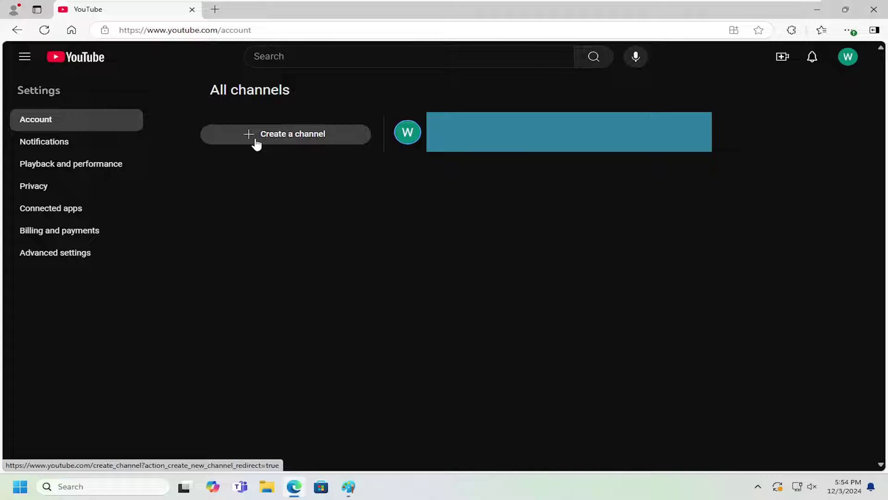
click(254, 136)
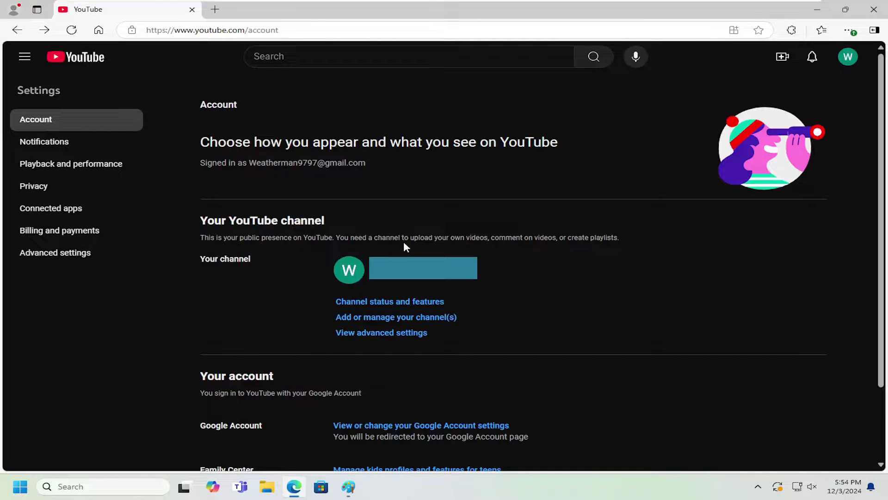
click(847, 58)
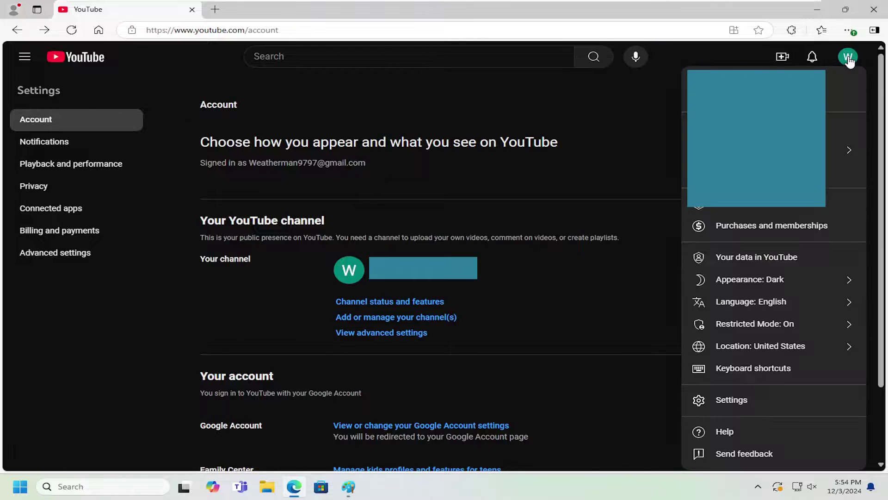
click(836, 151)
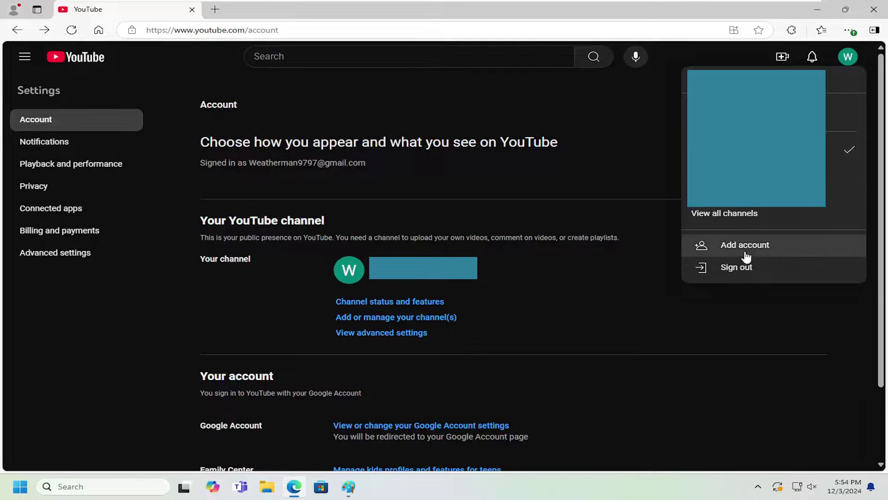
click(594, 177)
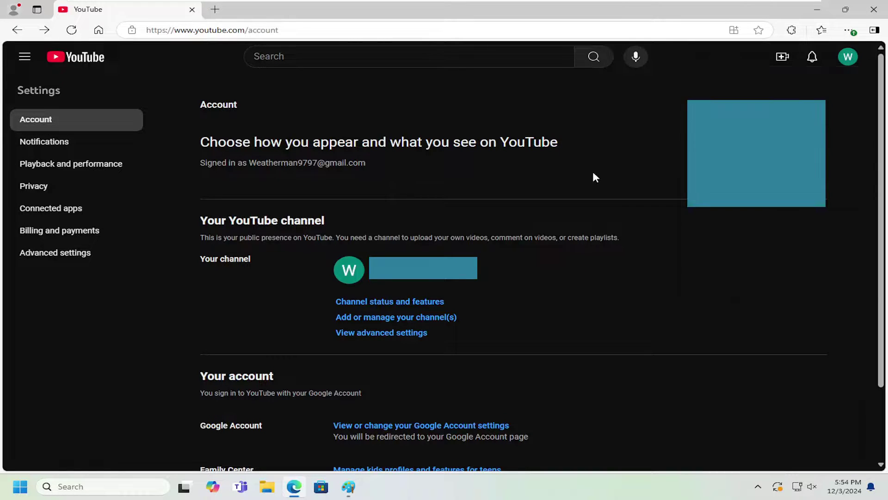